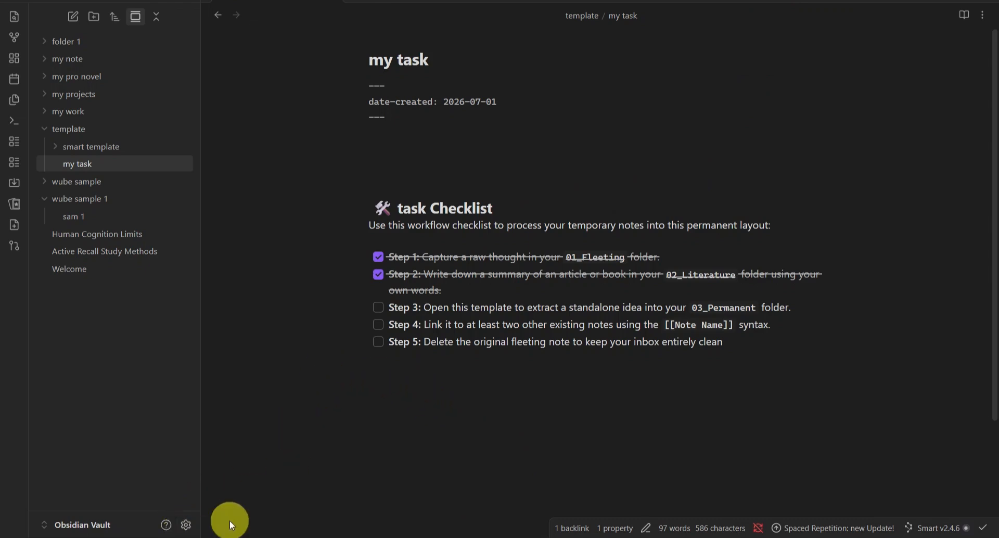
Open the community plugins settings and browse the catalogue of available plugins.
mouse_move(189, 531)
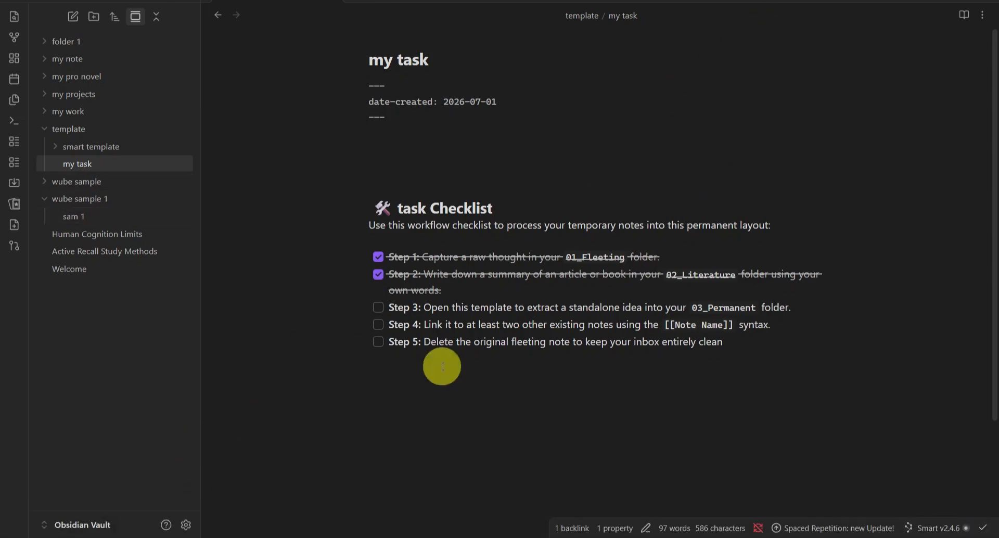
click(186, 526)
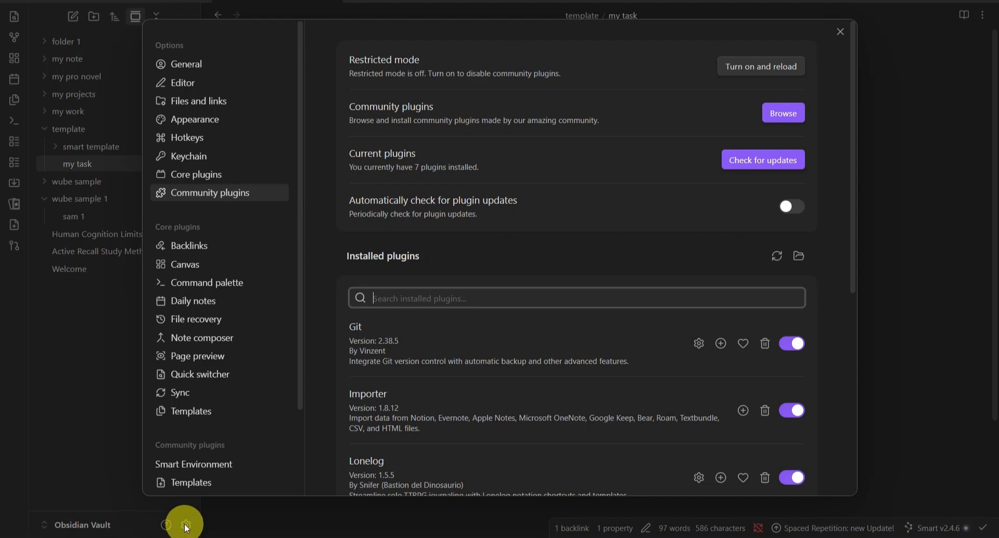
click(227, 194)
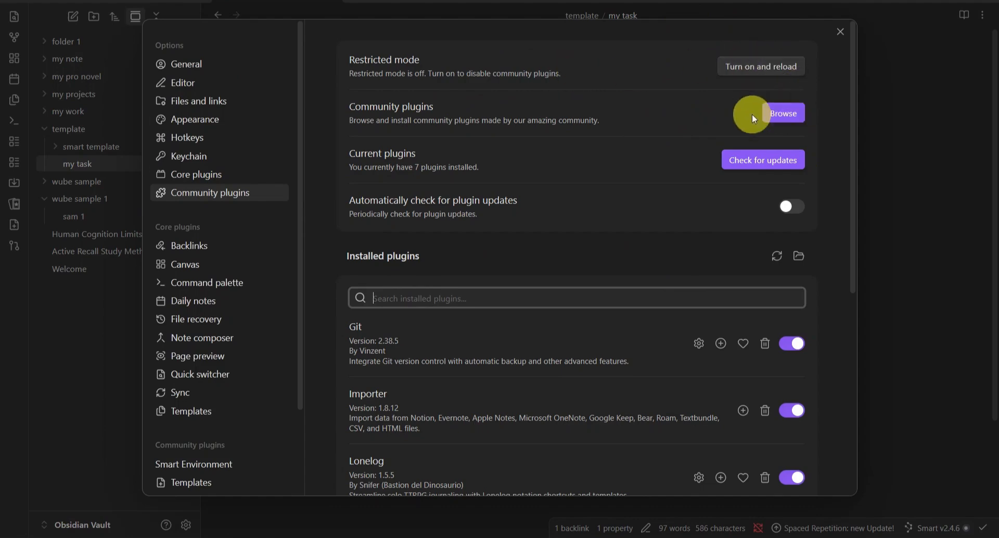
click(777, 113)
Find the Day Planner community plugin, install and enable it, and close the settings.
click(205, 37)
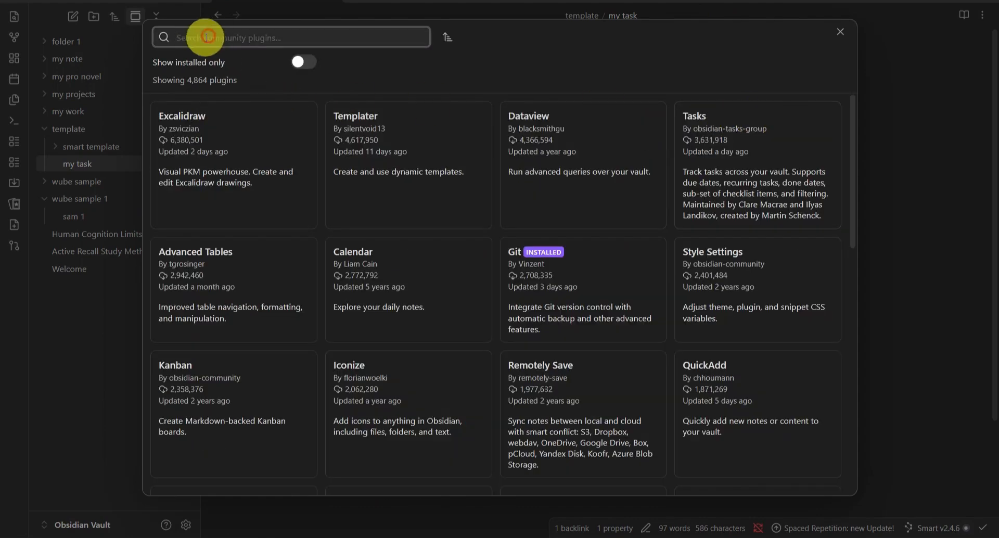
text(day pl)
click(229, 146)
click(369, 204)
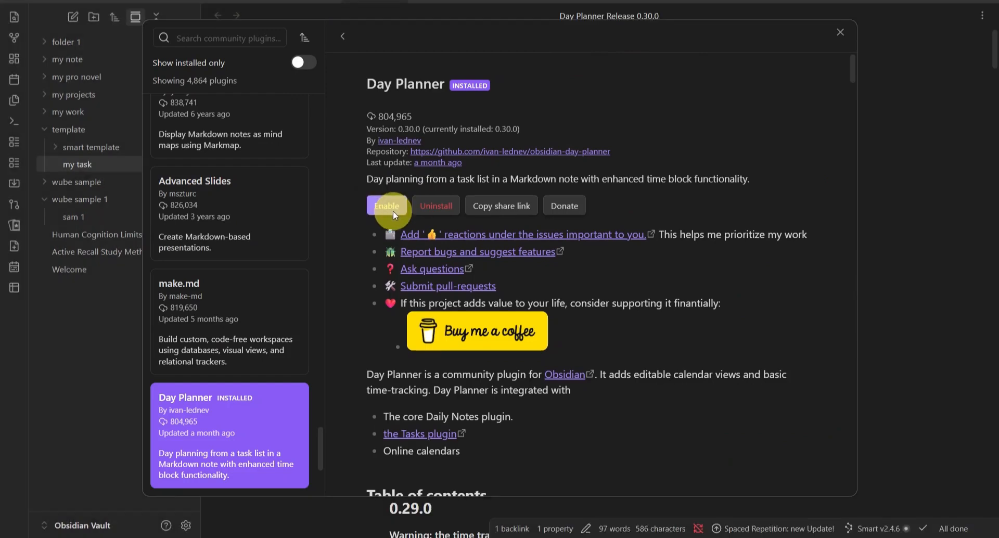
click(388, 206)
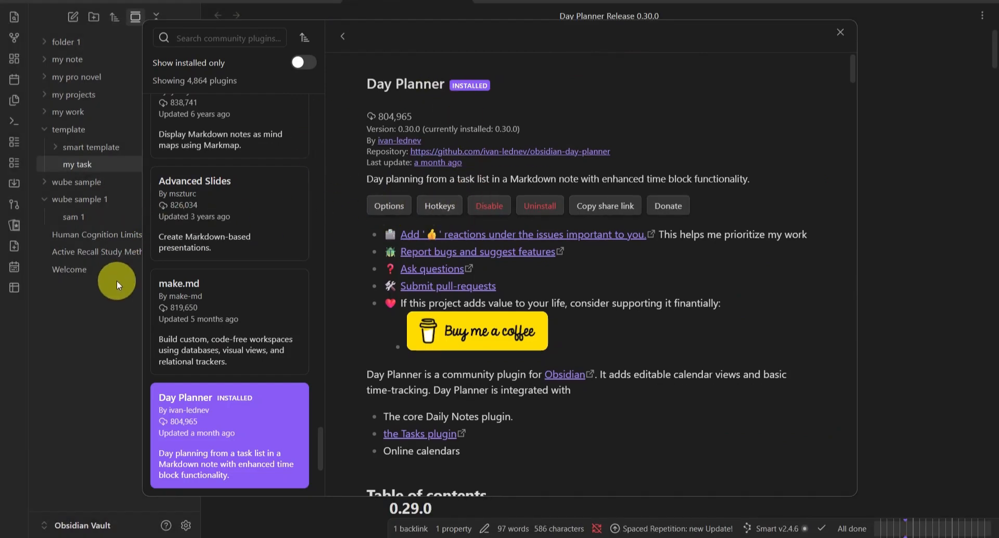
click(111, 329)
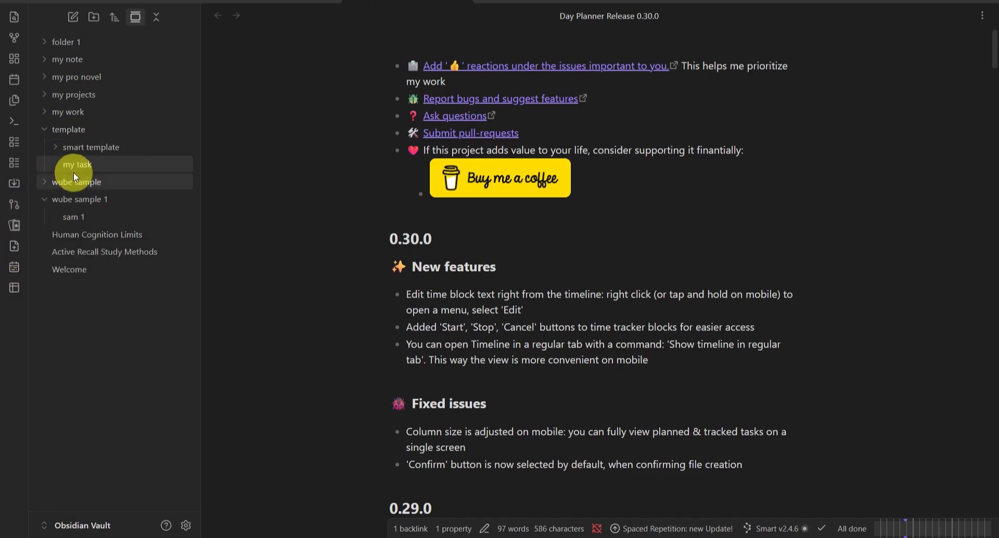
Skim the Day Planner release notes and open the "my task" note in the template folder.
click(84, 160)
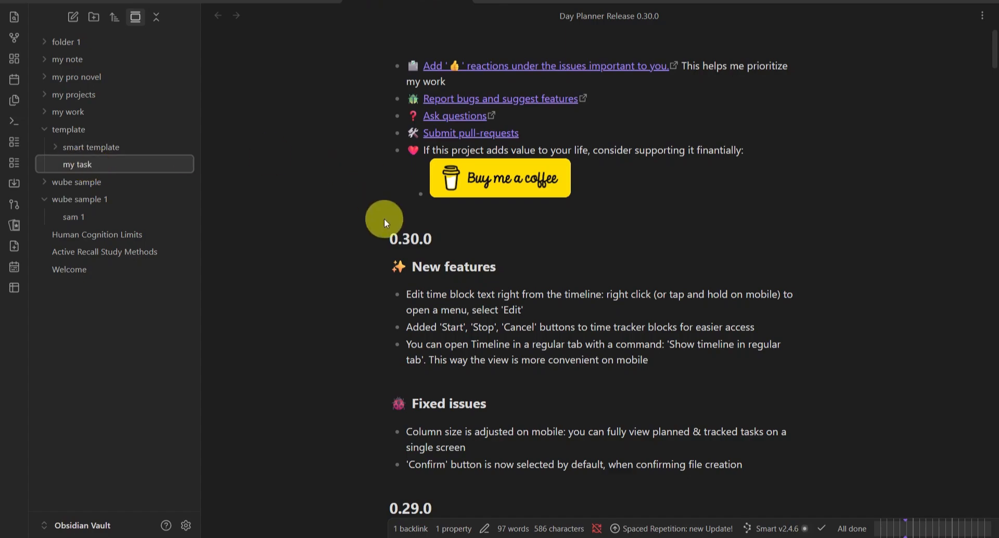
scroll(388, 199, down, 10)
scroll(389, 201, down, 15)
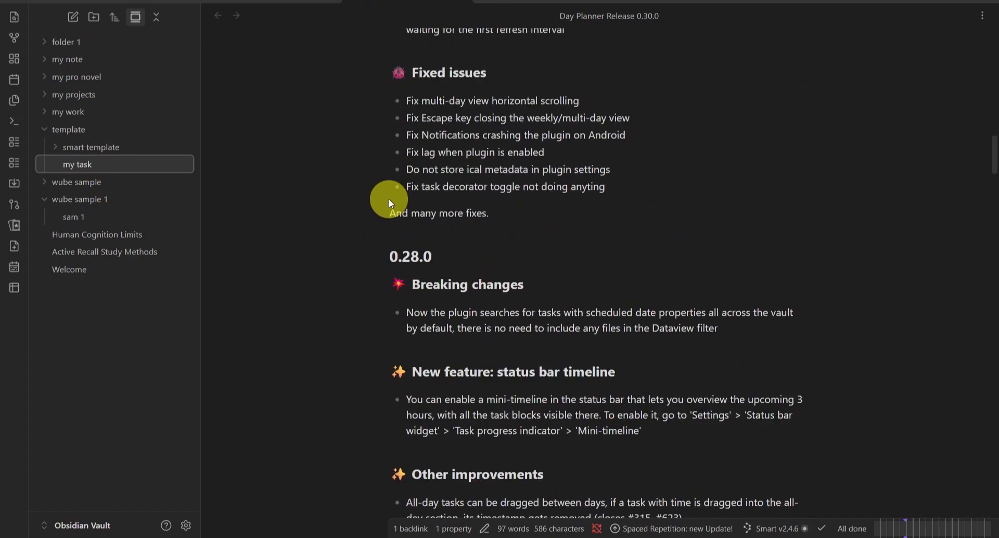
click(104, 268)
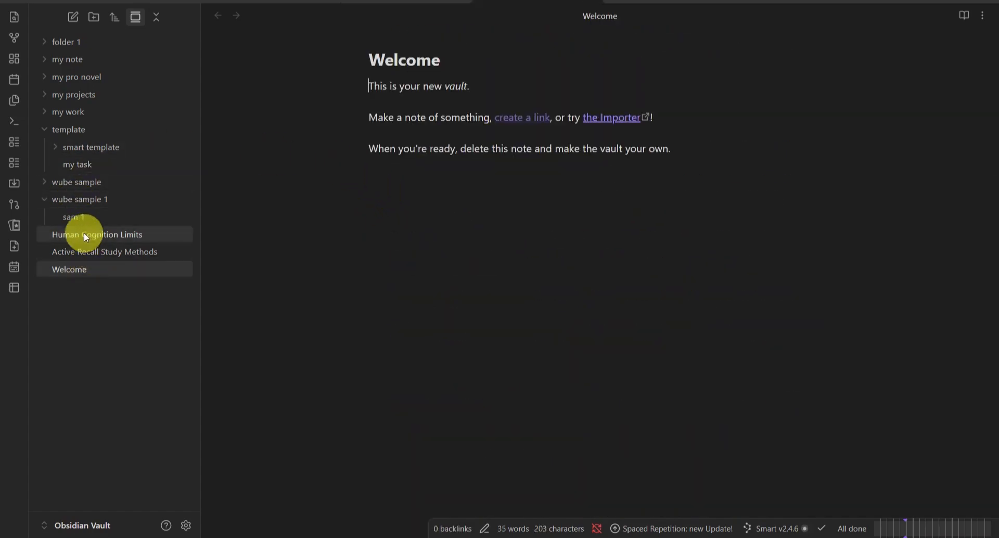
click(77, 215)
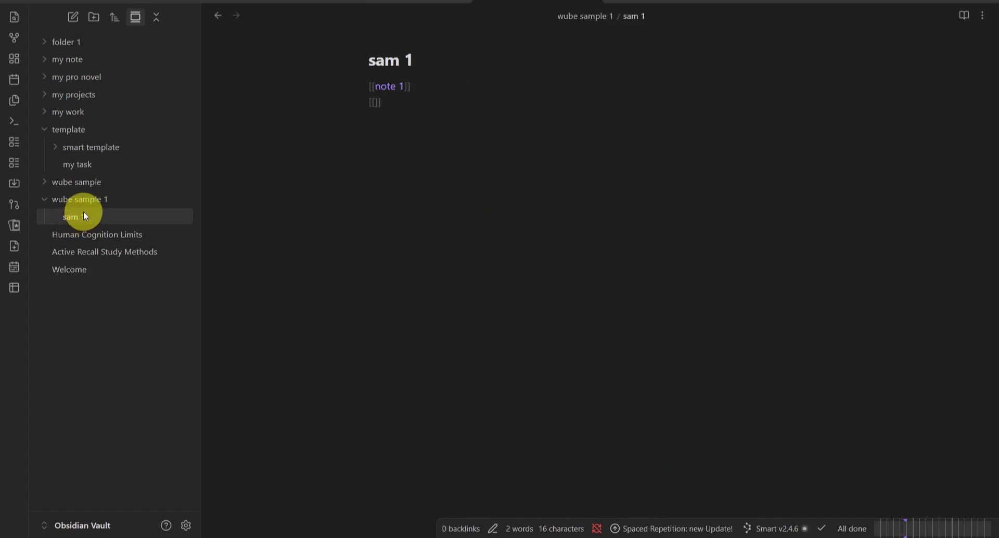
click(73, 166)
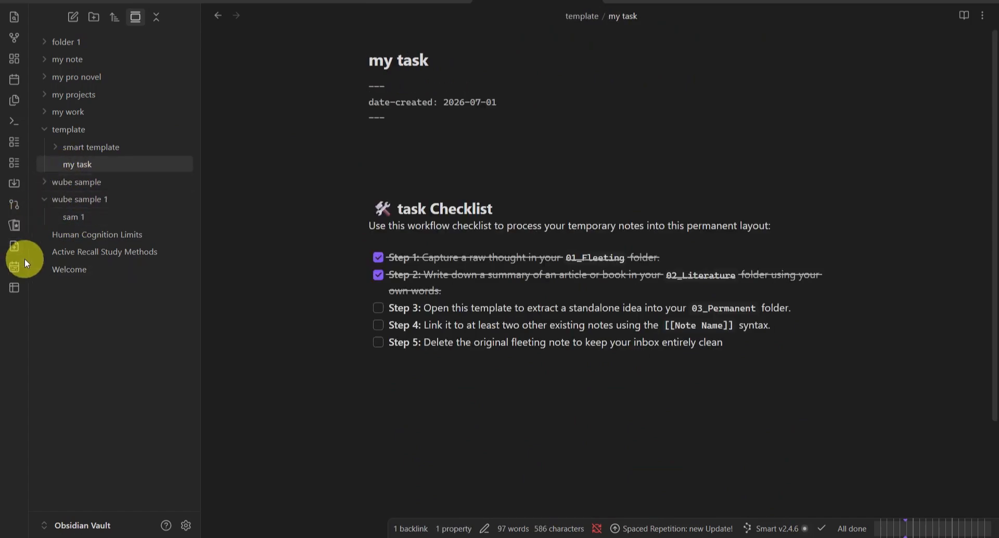
Show the Day Planner timeline beside the note and widen it to roughly half the window.
click(14, 268)
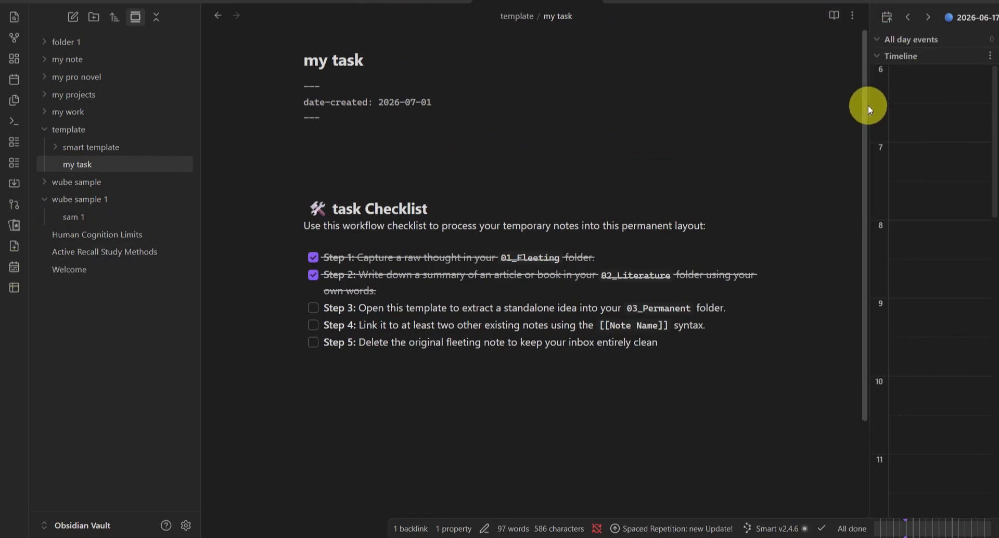
drag(870, 107, 537, 100)
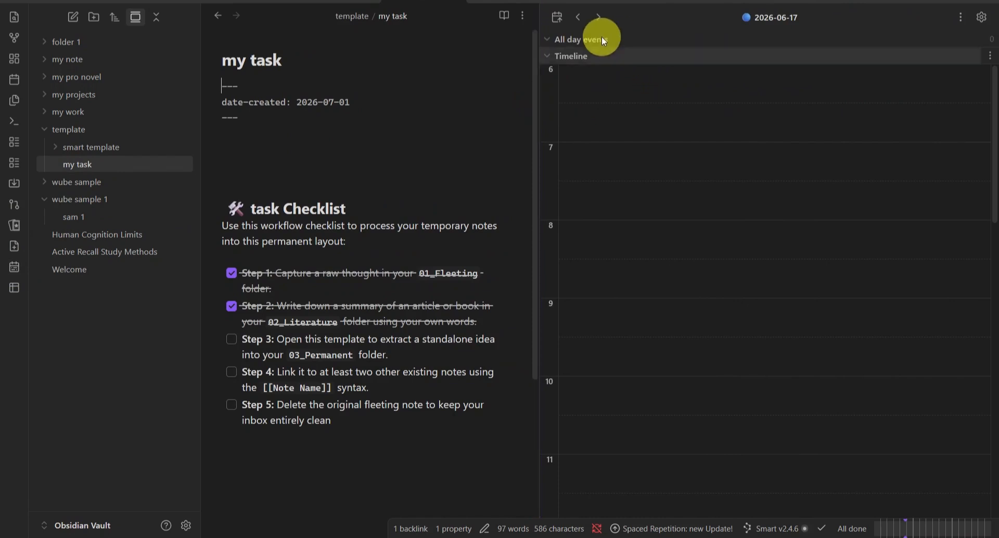
Set the timeline display to Show Planner, and collapse and re-expand the Timeline section.
click(574, 57)
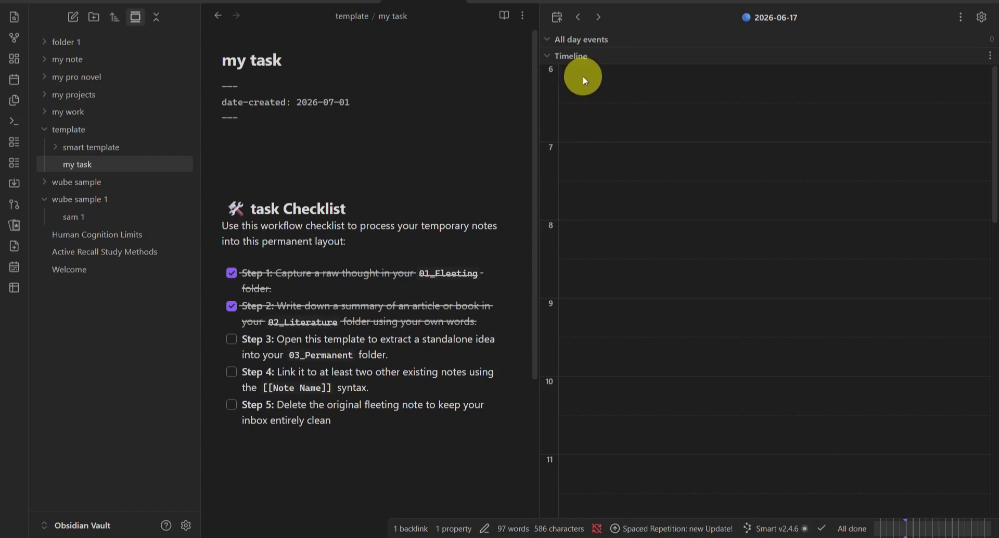
click(981, 56)
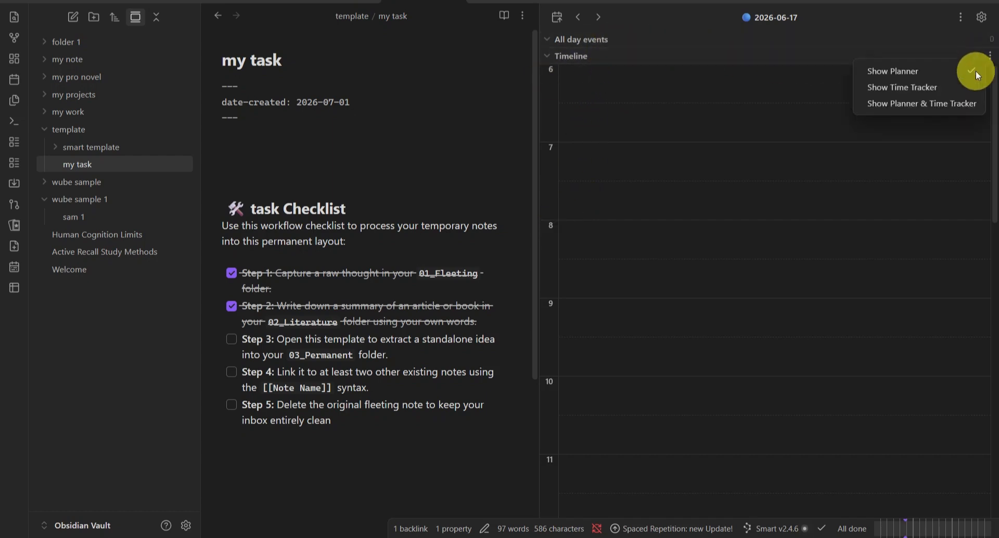
click(904, 73)
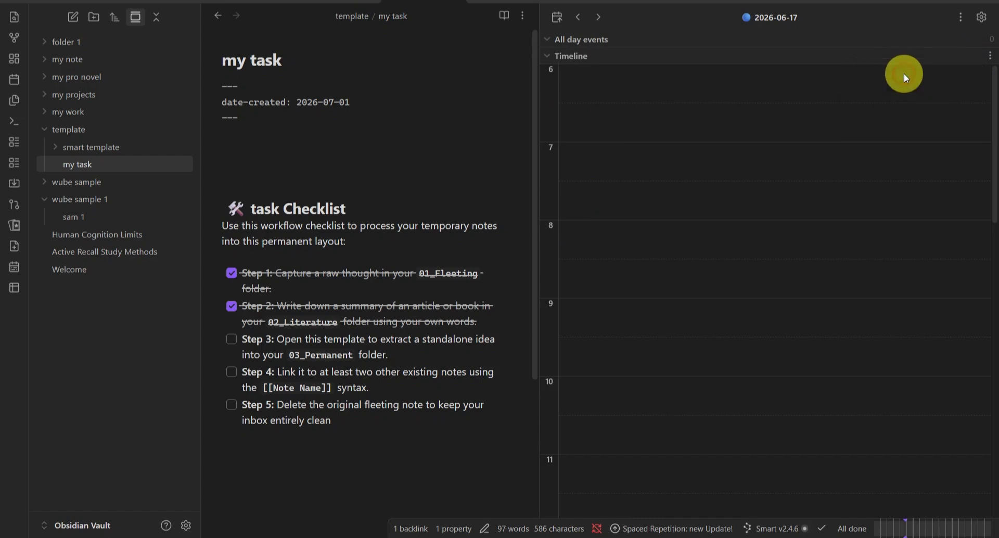
click(978, 60)
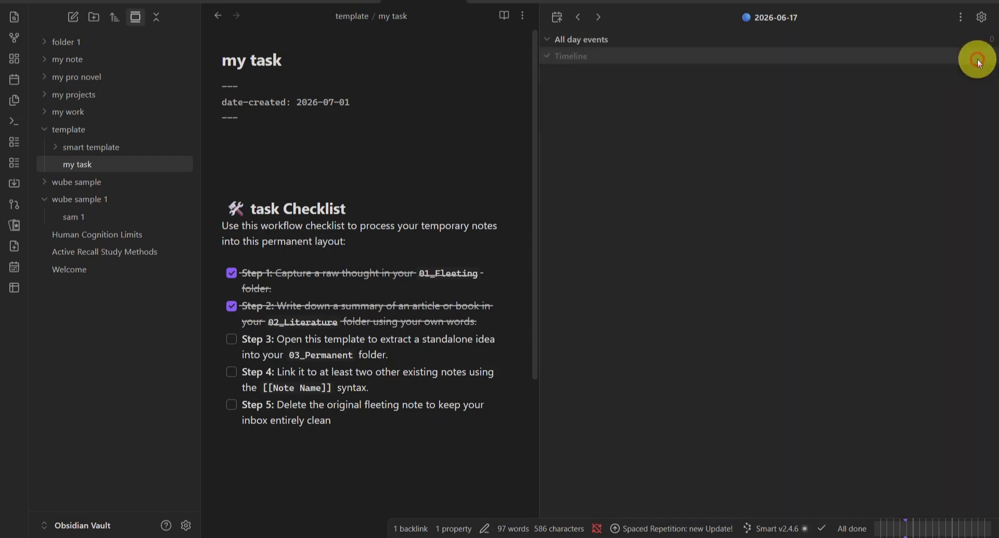
click(922, 52)
Open today's daily note from the planner and look over the day's timeline and All day events section.
click(960, 18)
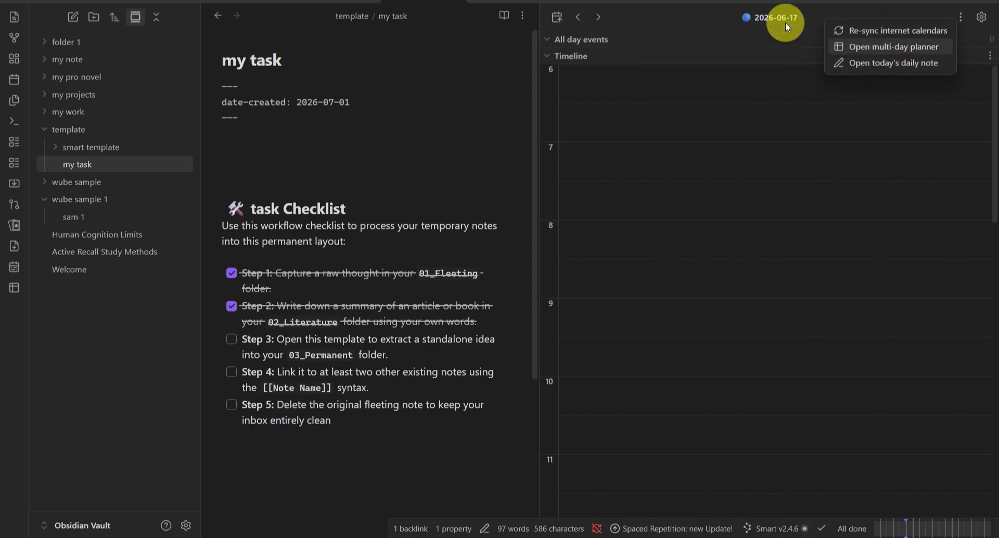
click(891, 65)
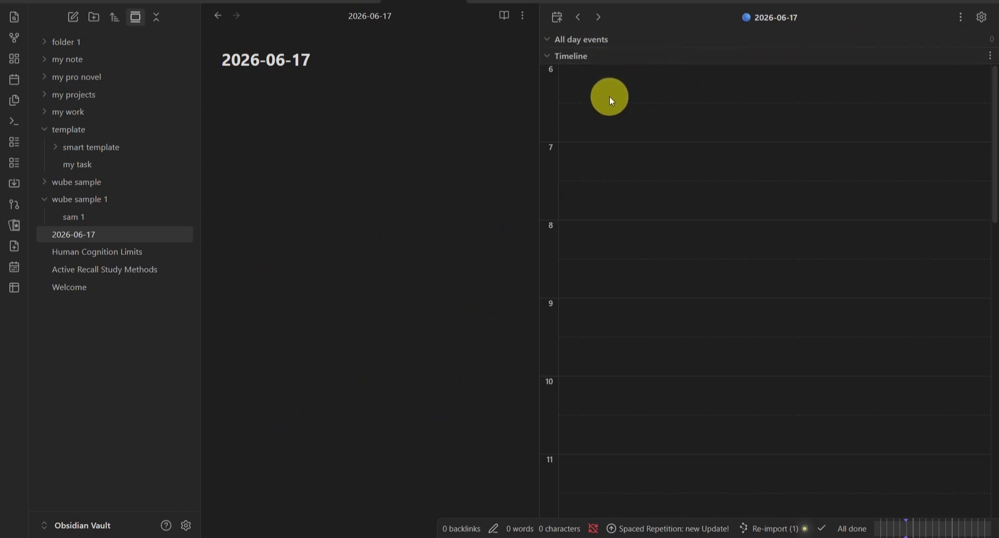
scroll(785, 129, down, 15)
scroll(657, 116, up, 15)
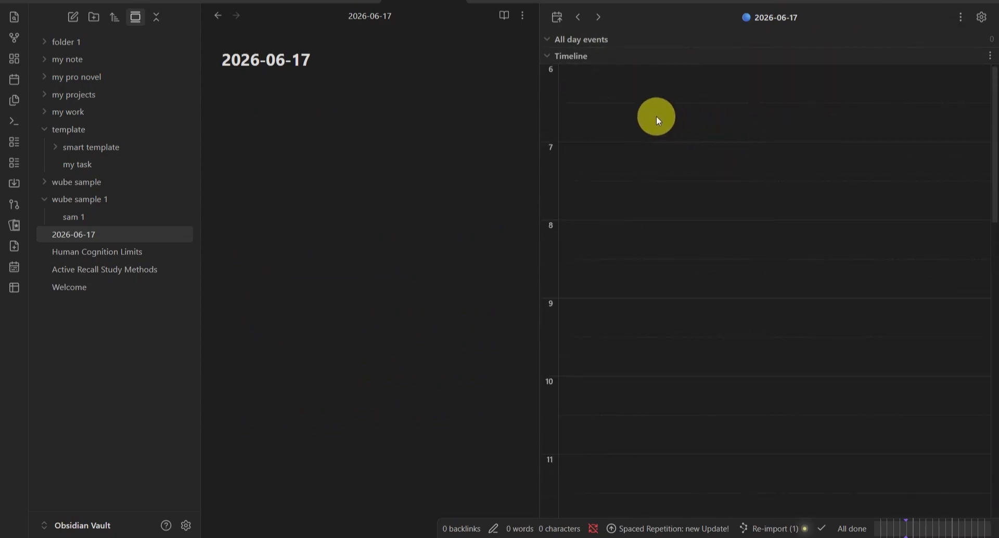
click(609, 42)
click(608, 41)
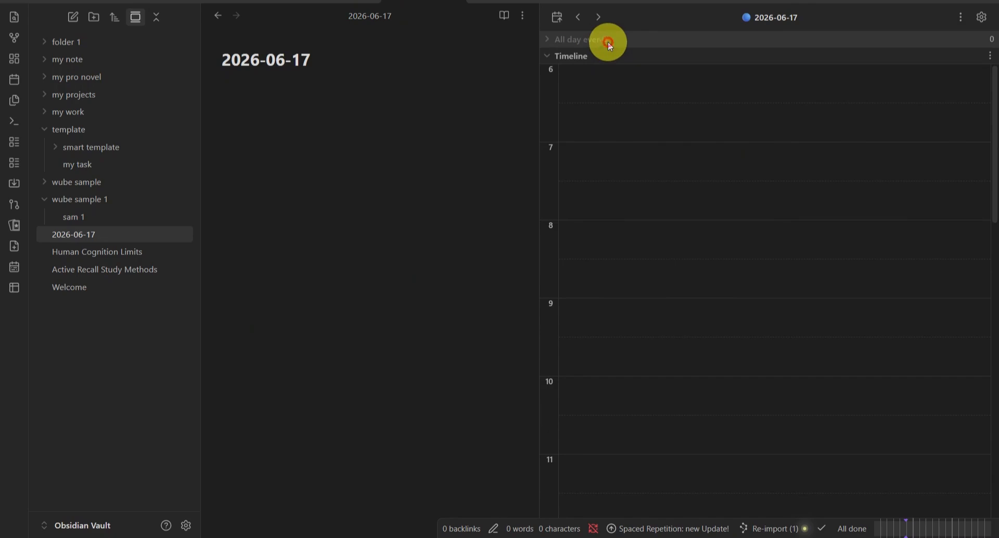
click(757, 19)
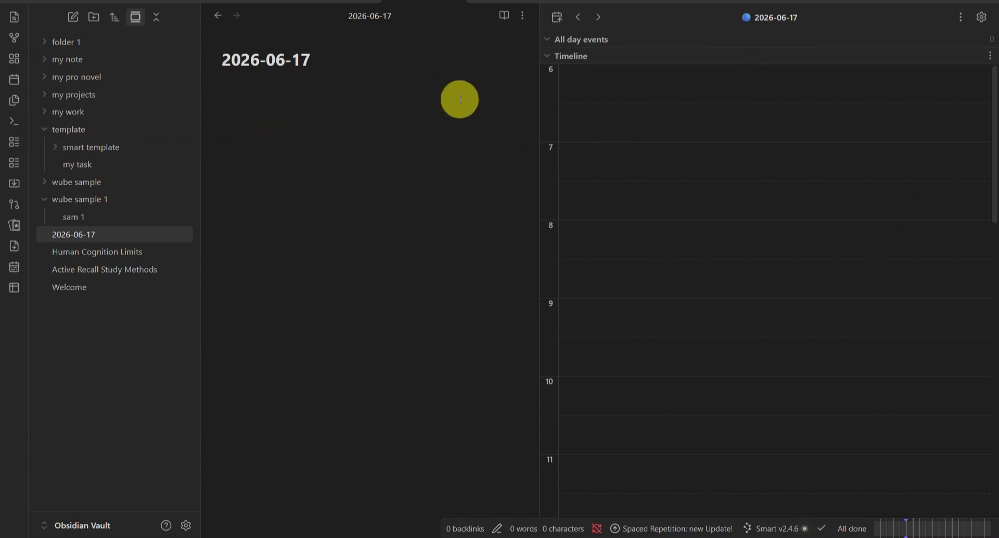
Resize the split between the daily note and the timeline so the note takes most of the width.
drag(540, 157, 321, 179)
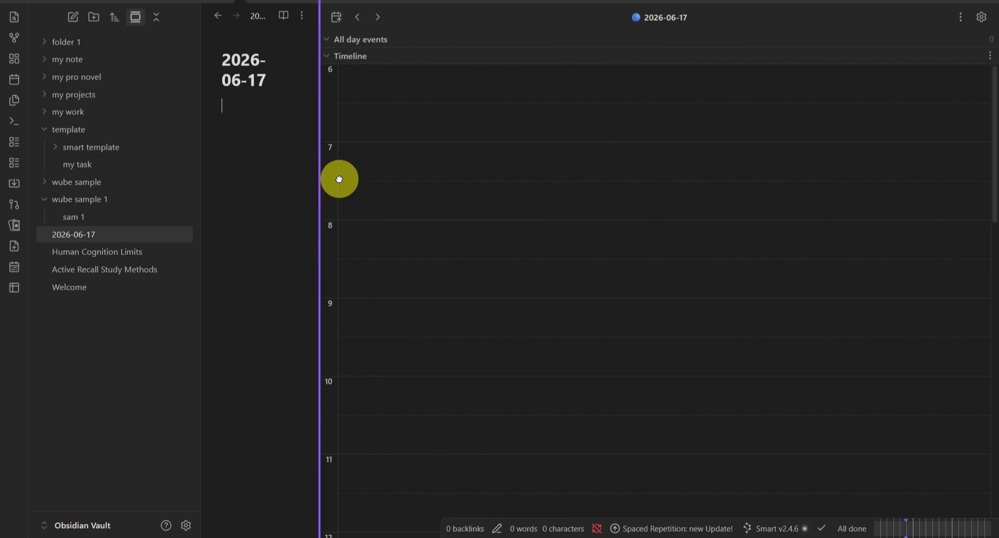
drag(422, 180, 638, 193)
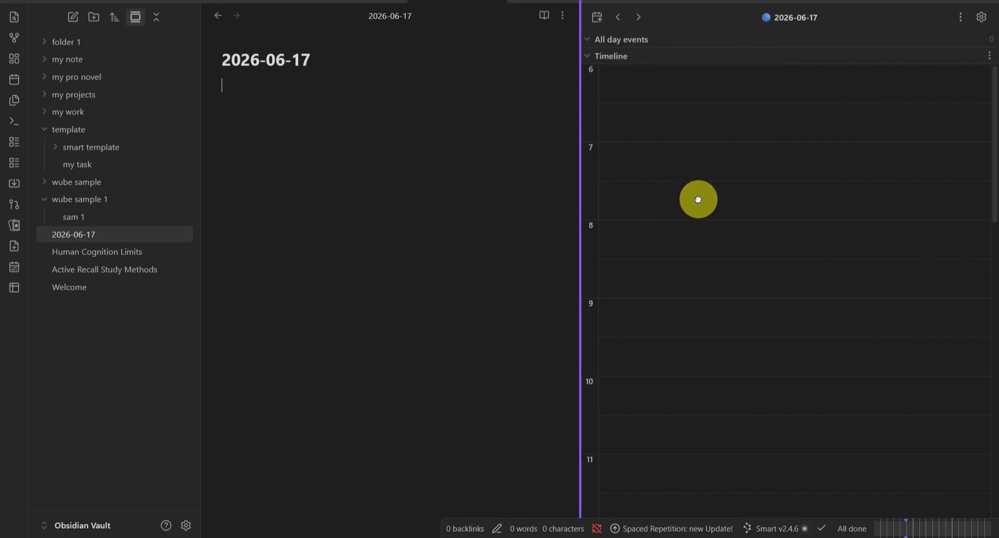
drag(750, 203, 775, 206)
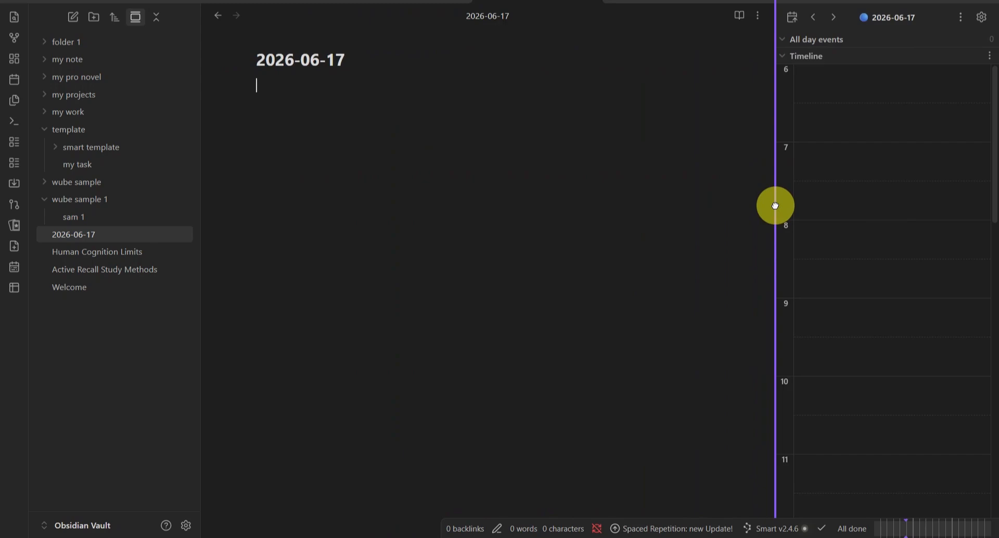